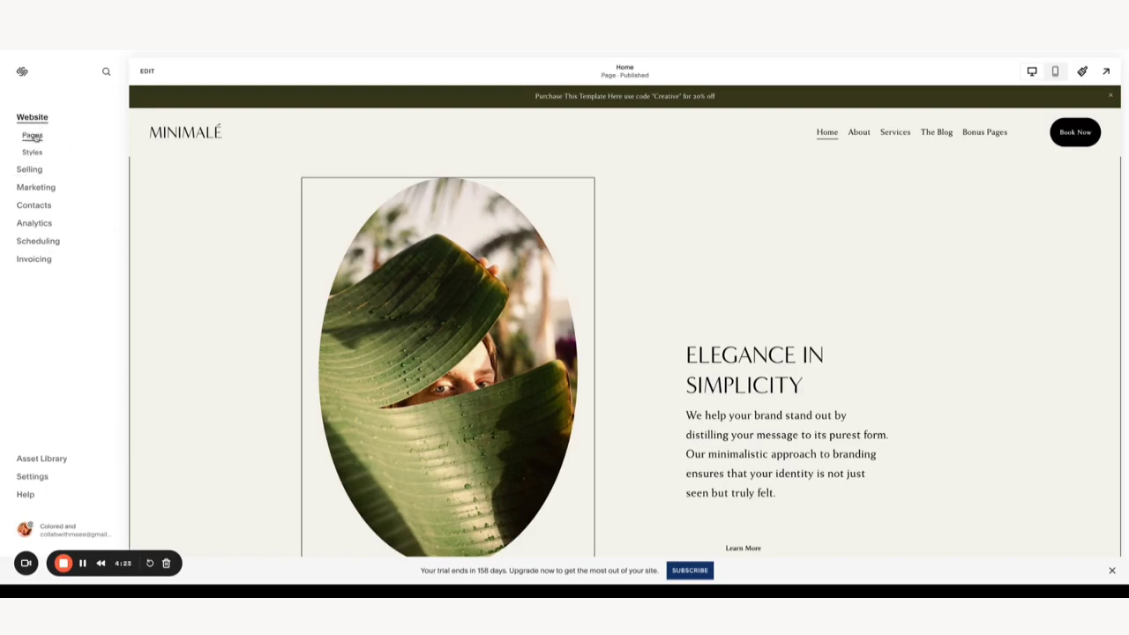
- Go from Pages to Utilities > Website Tools and open the Announcement Bar settings
left_click(32, 135)
scroll(70, 208, "down", 3)
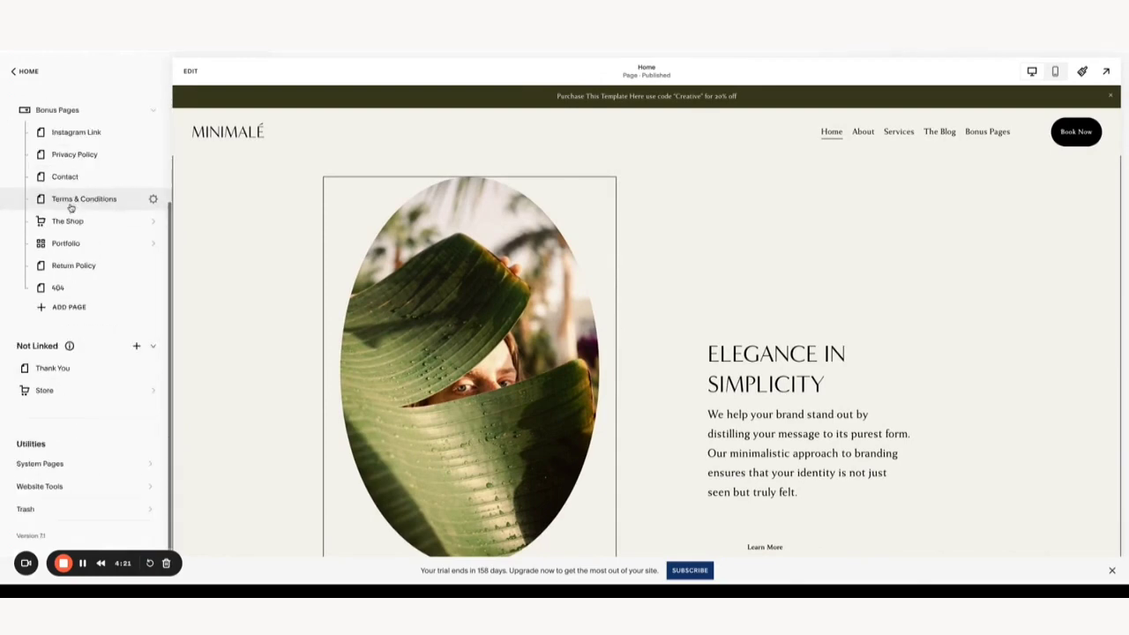
left_click(57, 491)
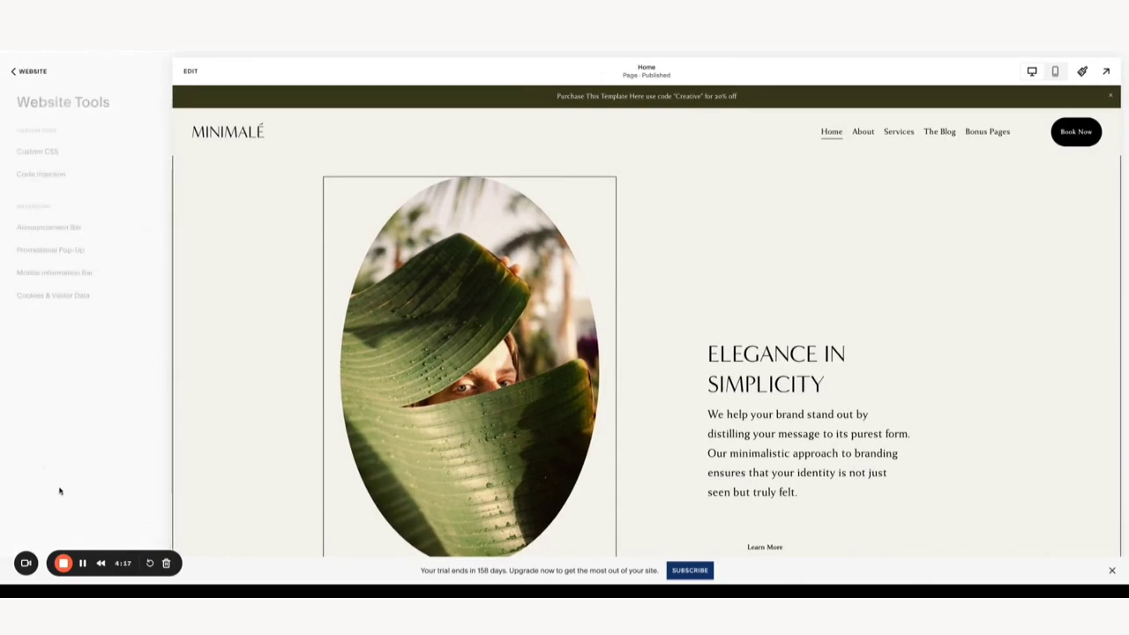
left_click(49, 228)
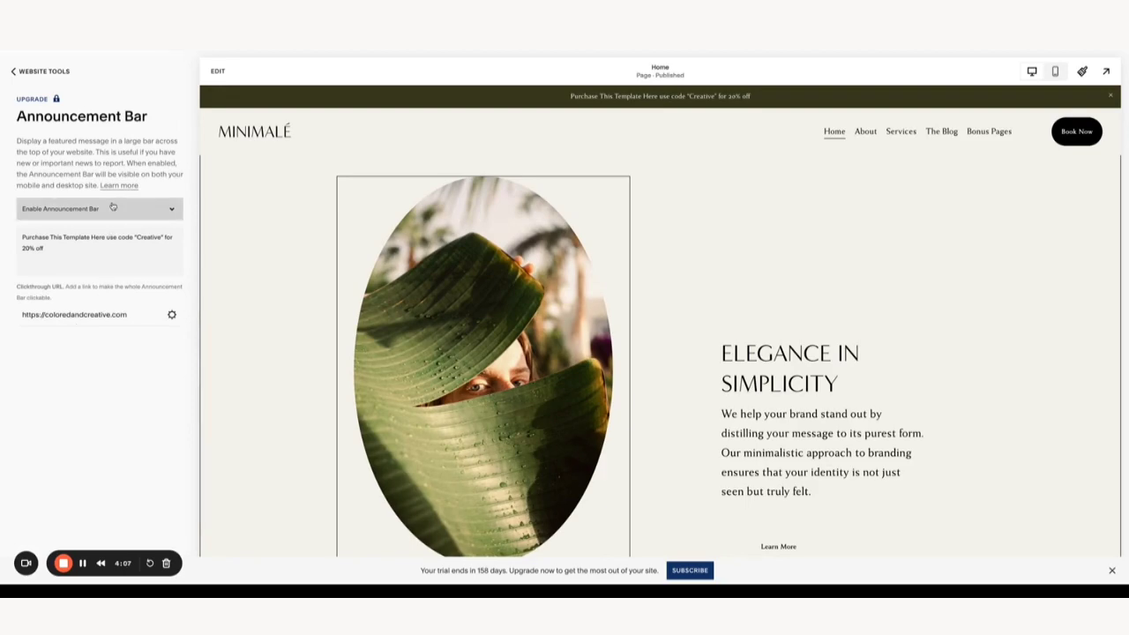
left_click(49, 103)
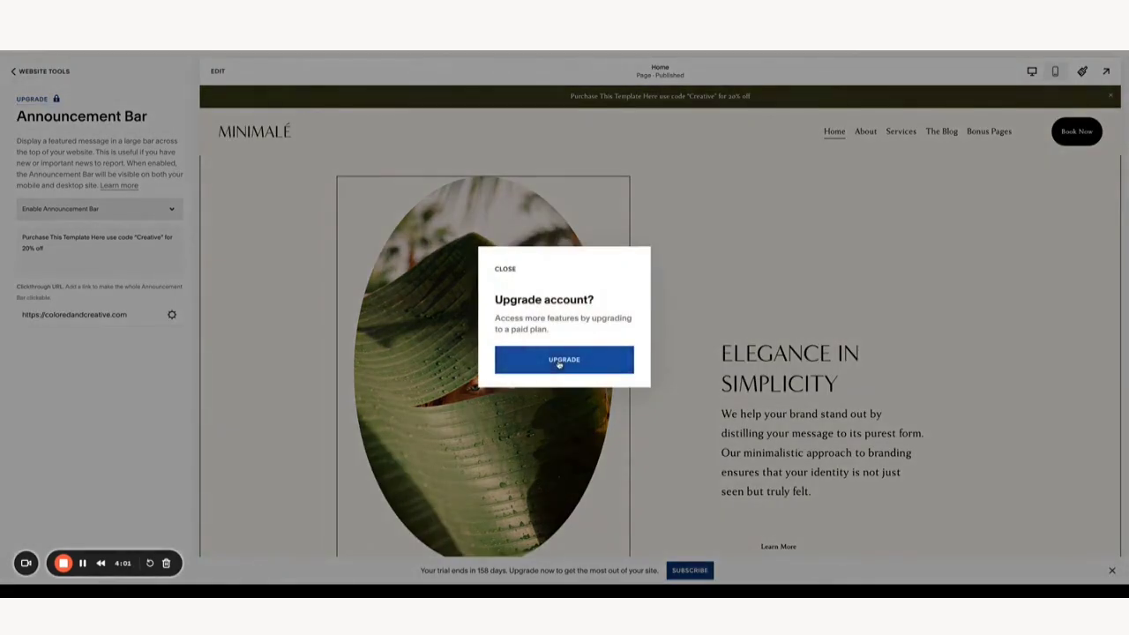
left_click(560, 363)
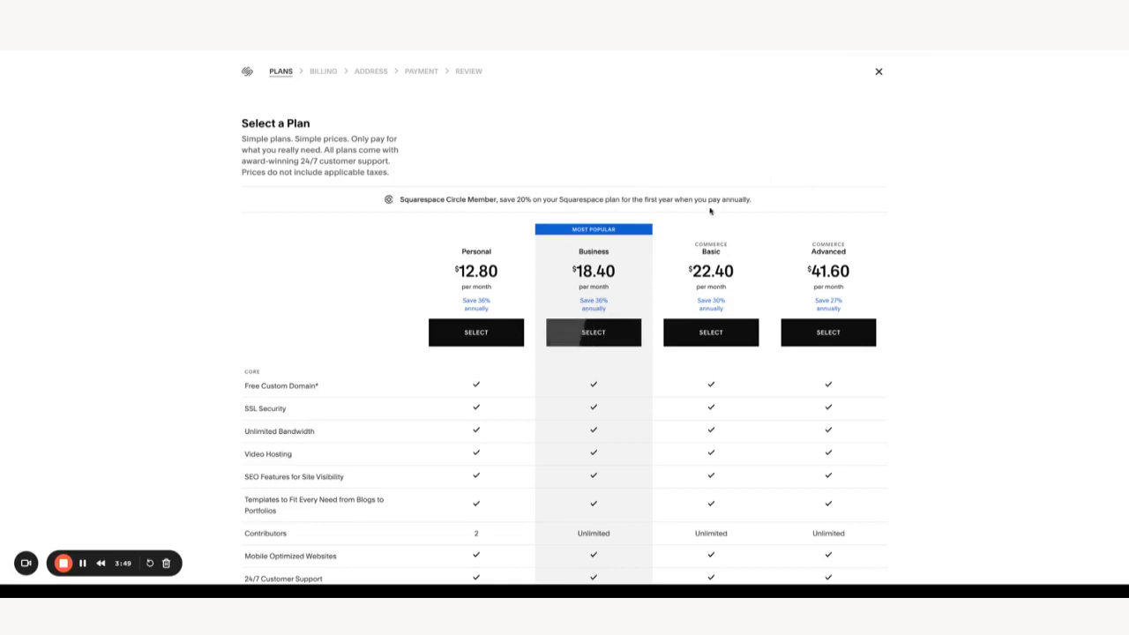
left_click(879, 74)
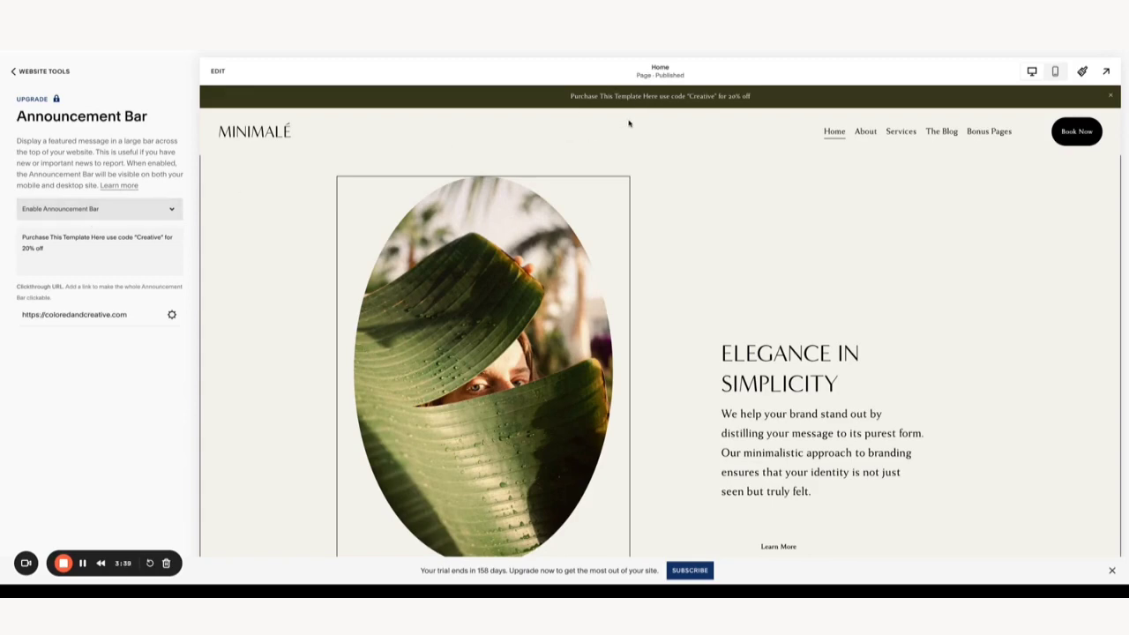
left_click(171, 214)
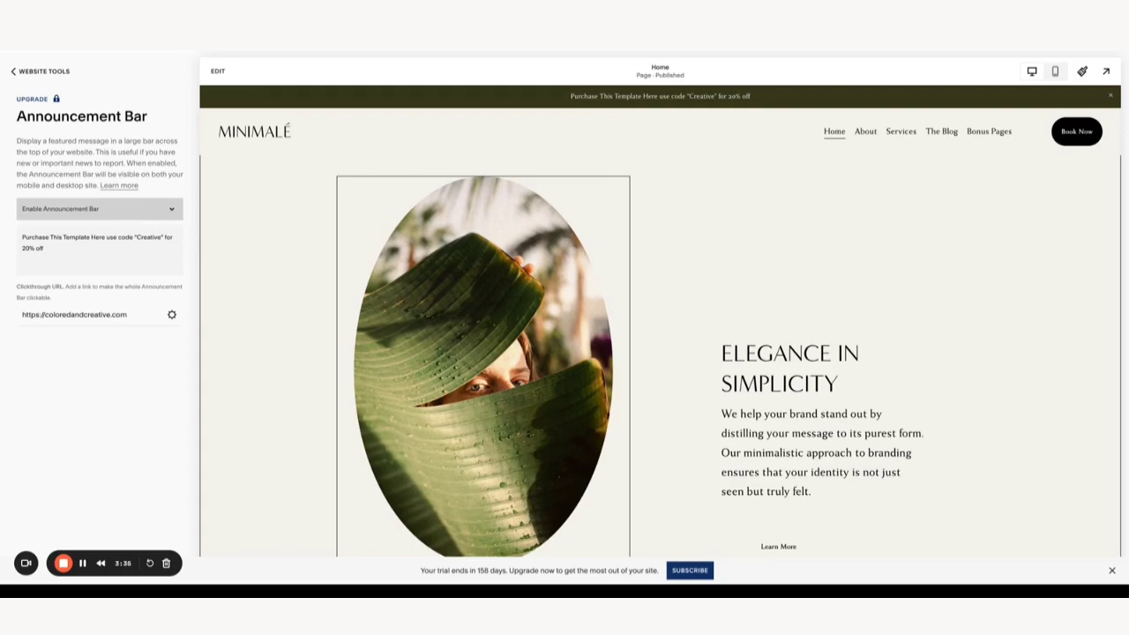
- Toggle the announcement bar to Disable, back to Enable, and select its 20%-off message
left_click(146, 231)
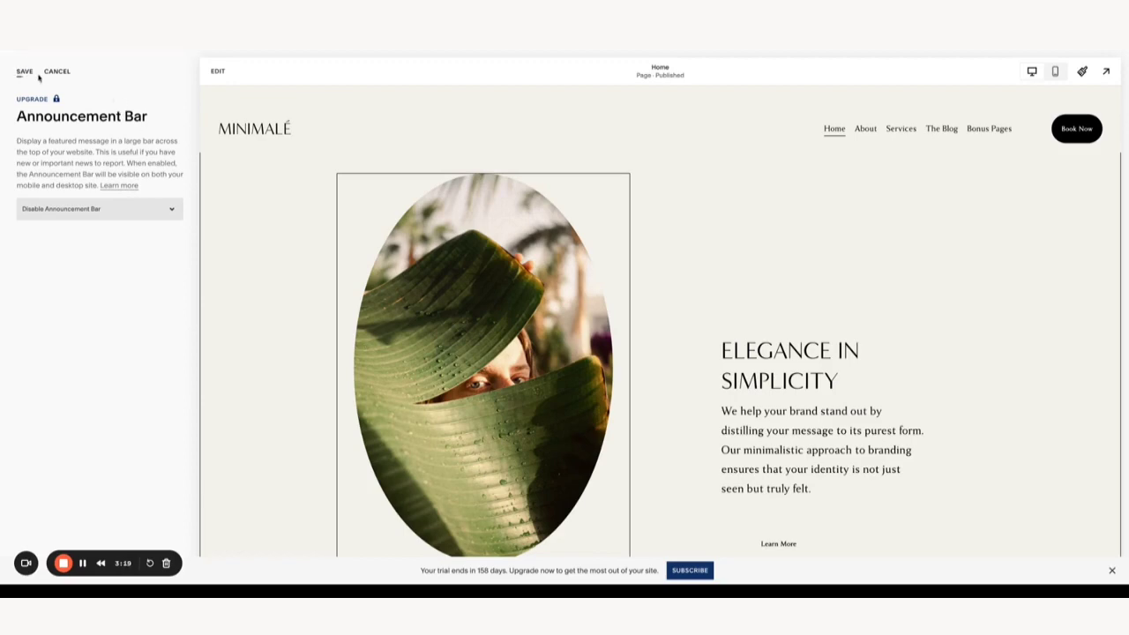
left_click(122, 213)
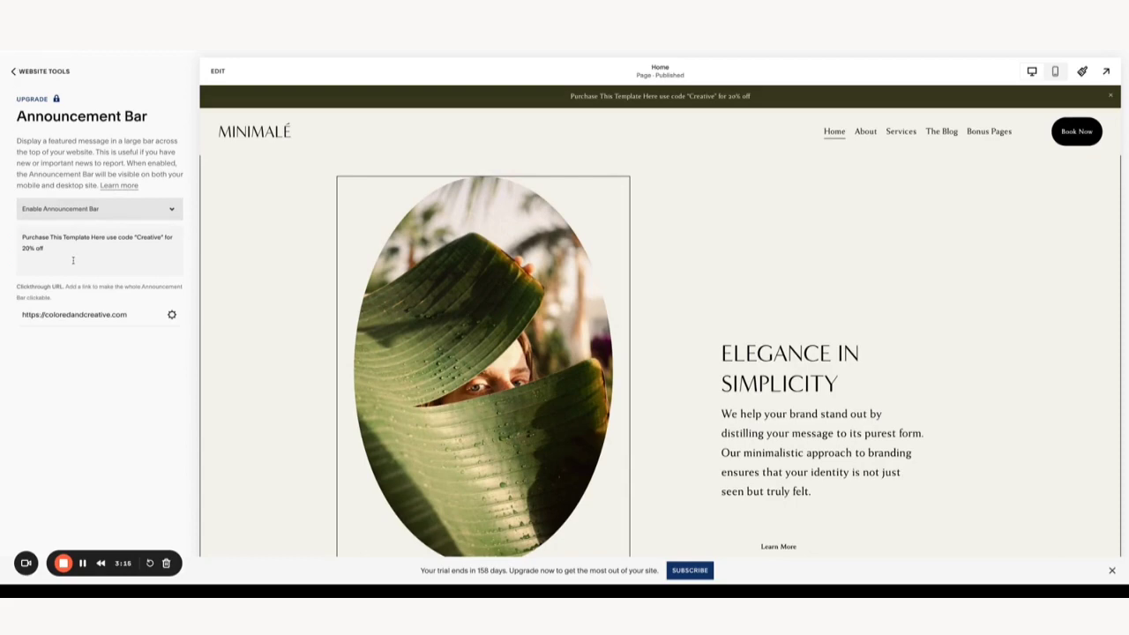
left_click_drag(74, 261, 3, 229)
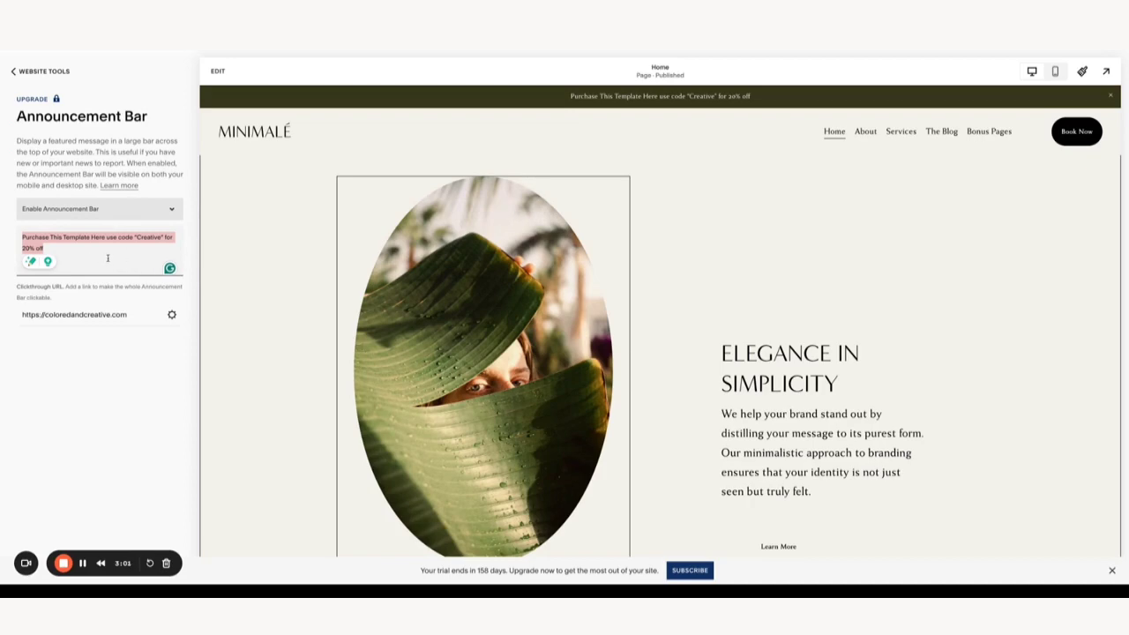
- Empty the announcement bar's Clickthrough URL in the Link Editor and save the cleared link
left_click(172, 316)
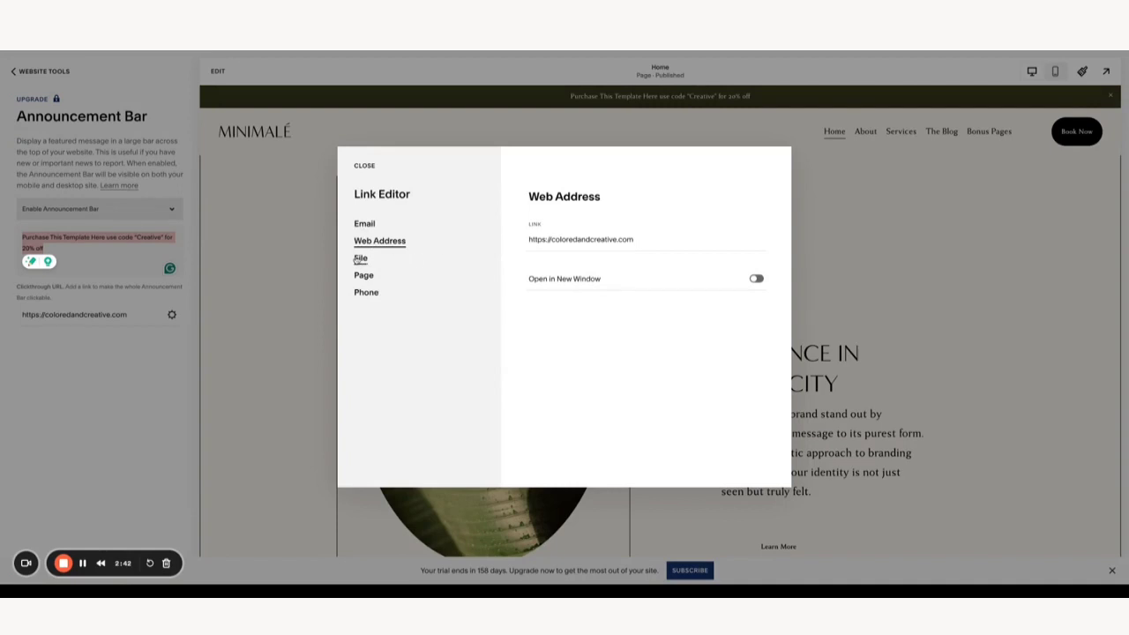
left_click(359, 259)
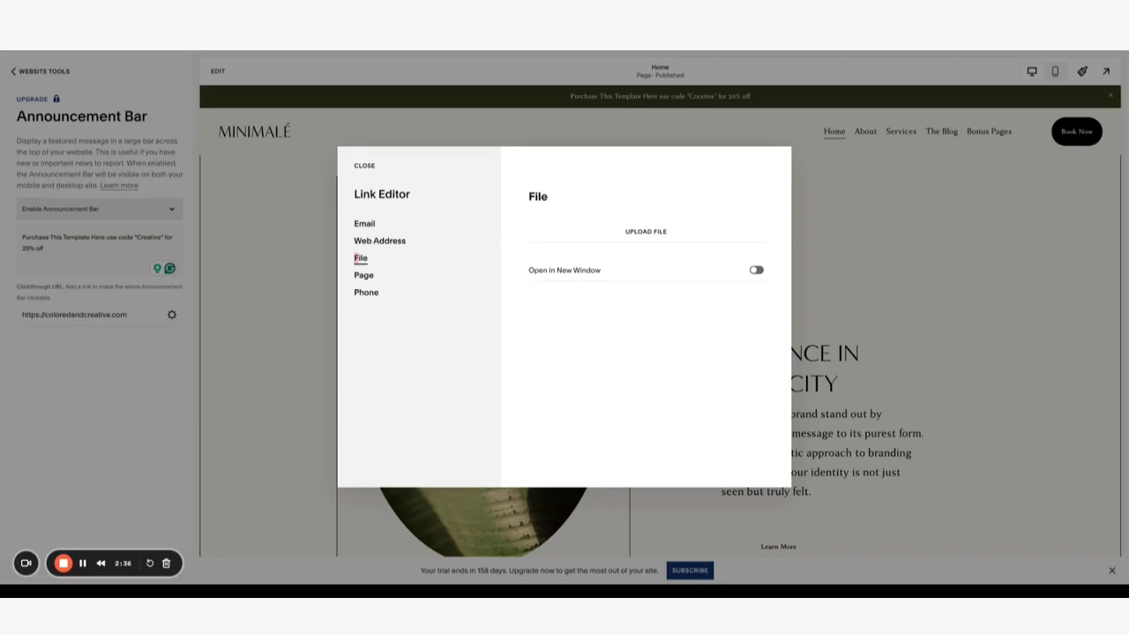
left_click(366, 276)
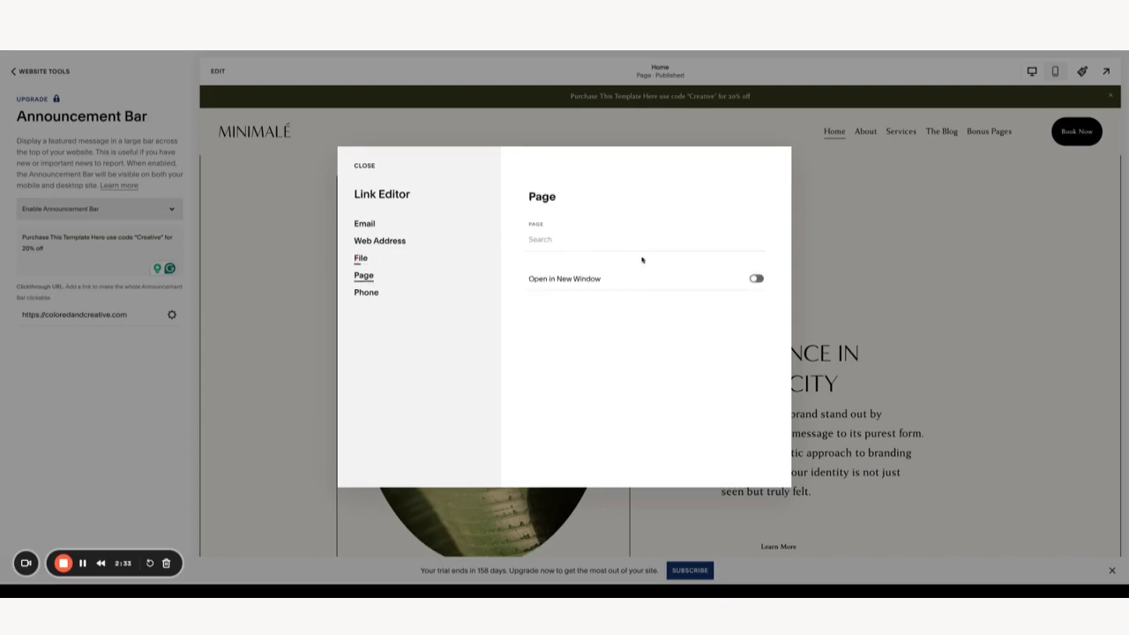
left_click(574, 244)
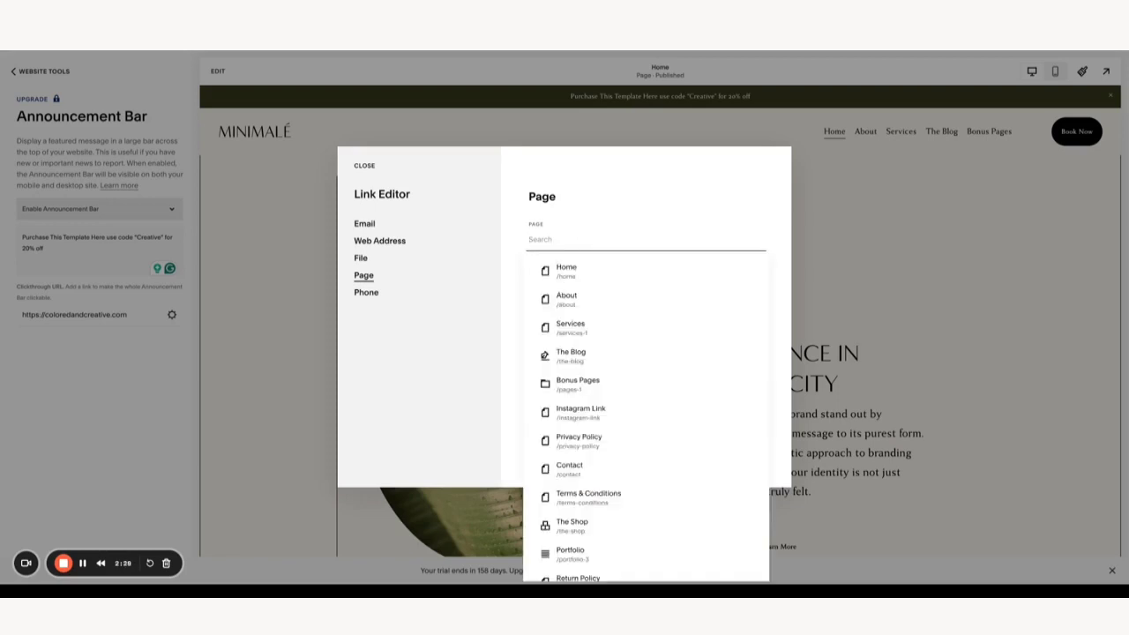
type("/")
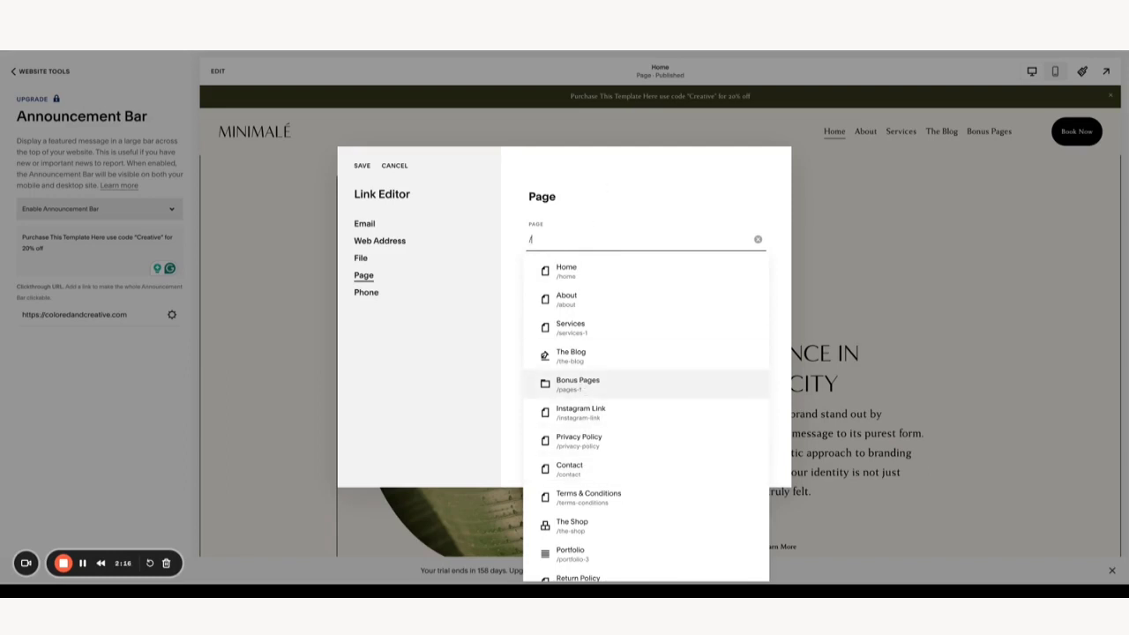
key("BackSpace")
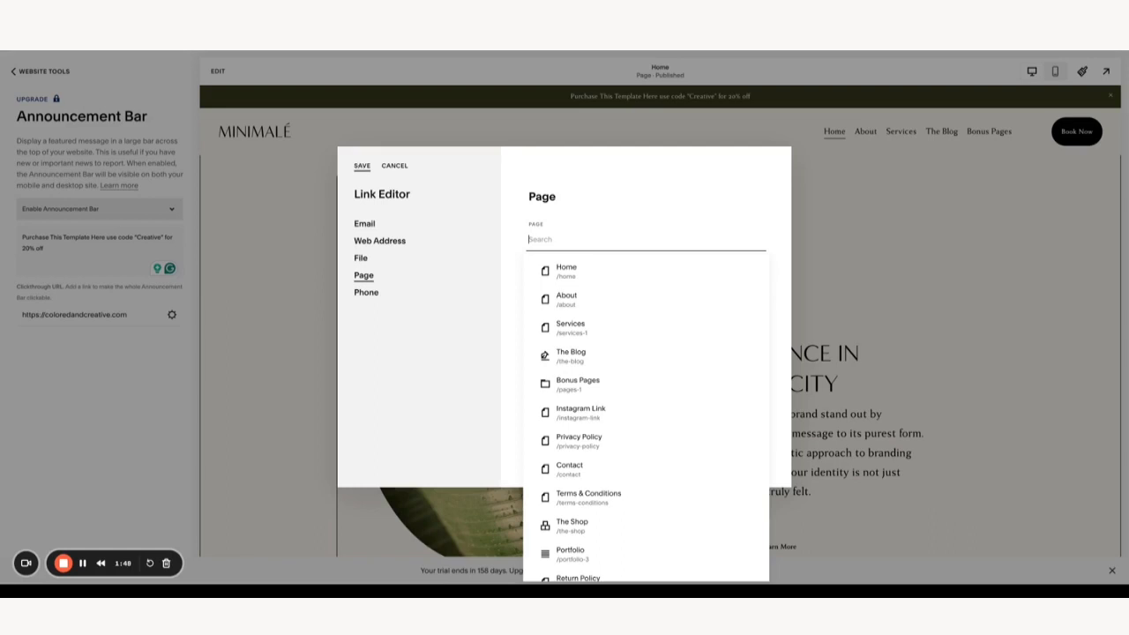
left_click(361, 166)
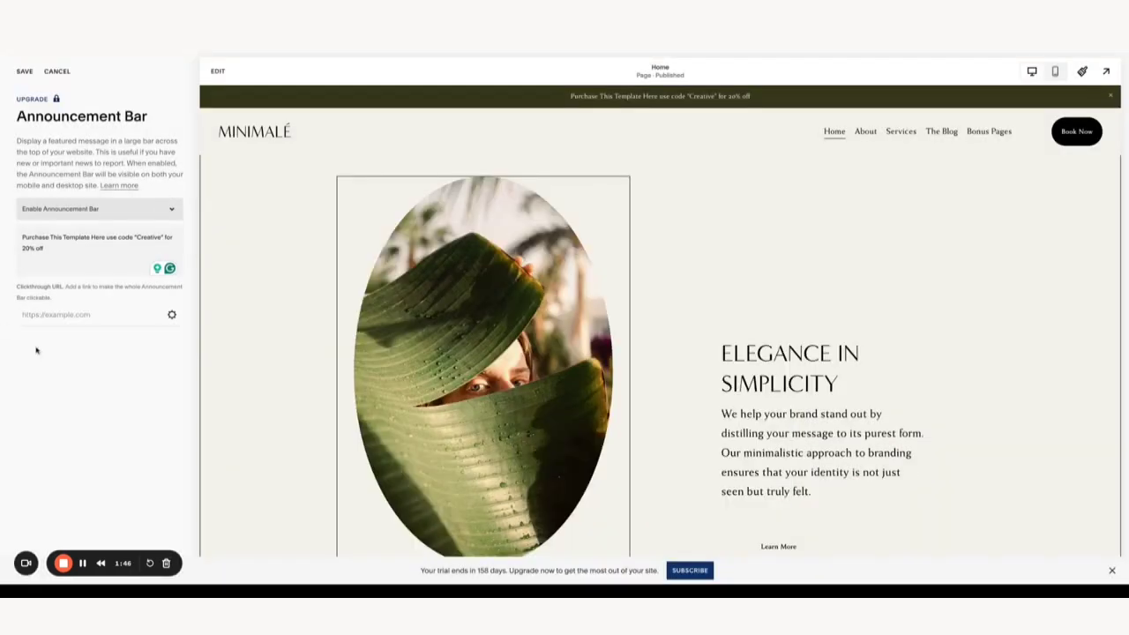
- Save the announcement bar changes, then view the Site Styles Colors palette and section themes
left_click(25, 73)
left_click(14, 70)
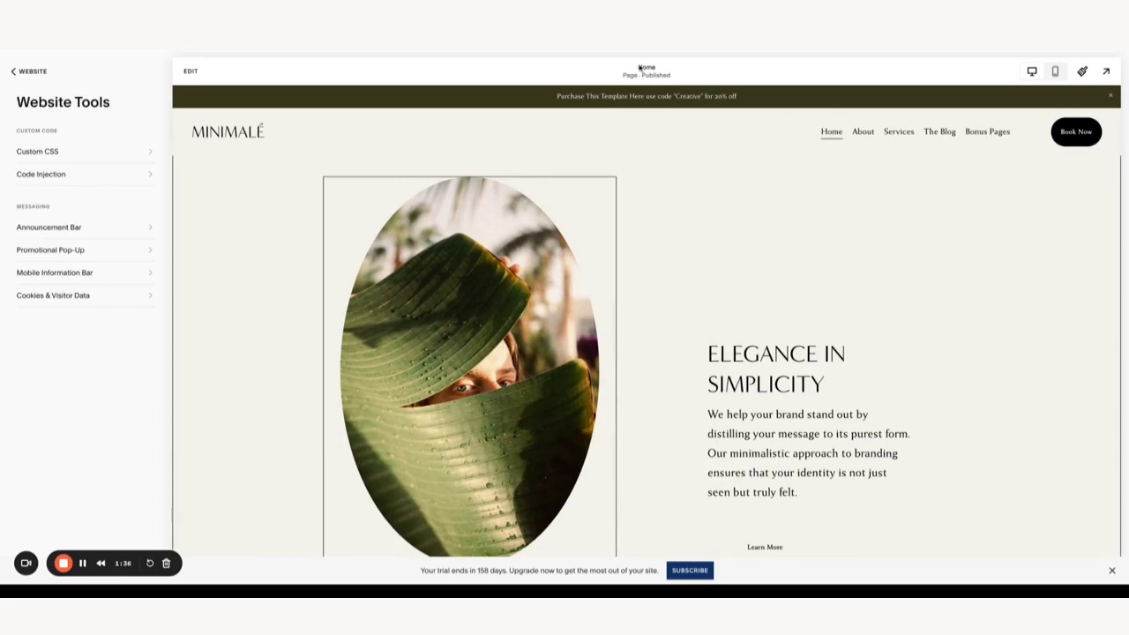
left_click(1089, 72)
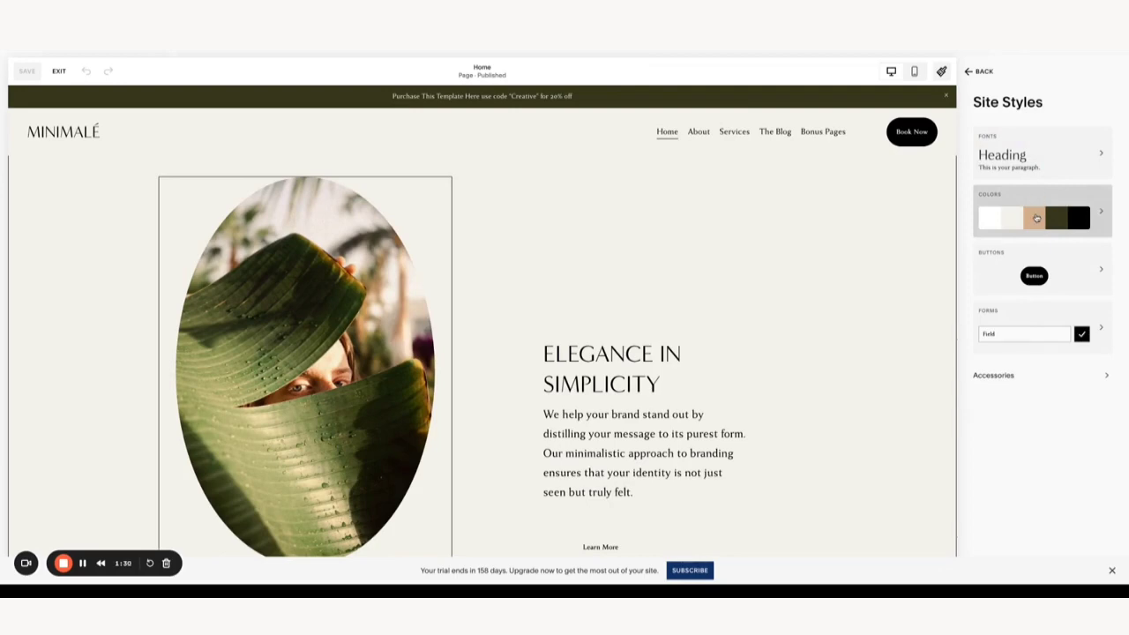
left_click(1038, 214)
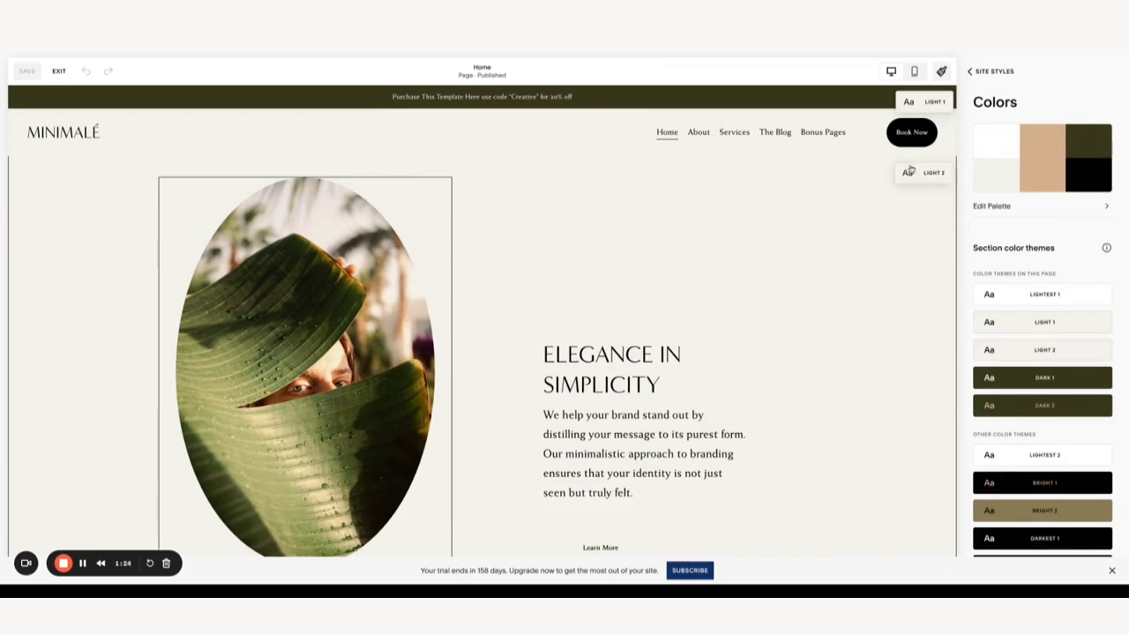
scroll(919, 179, "down", 6)
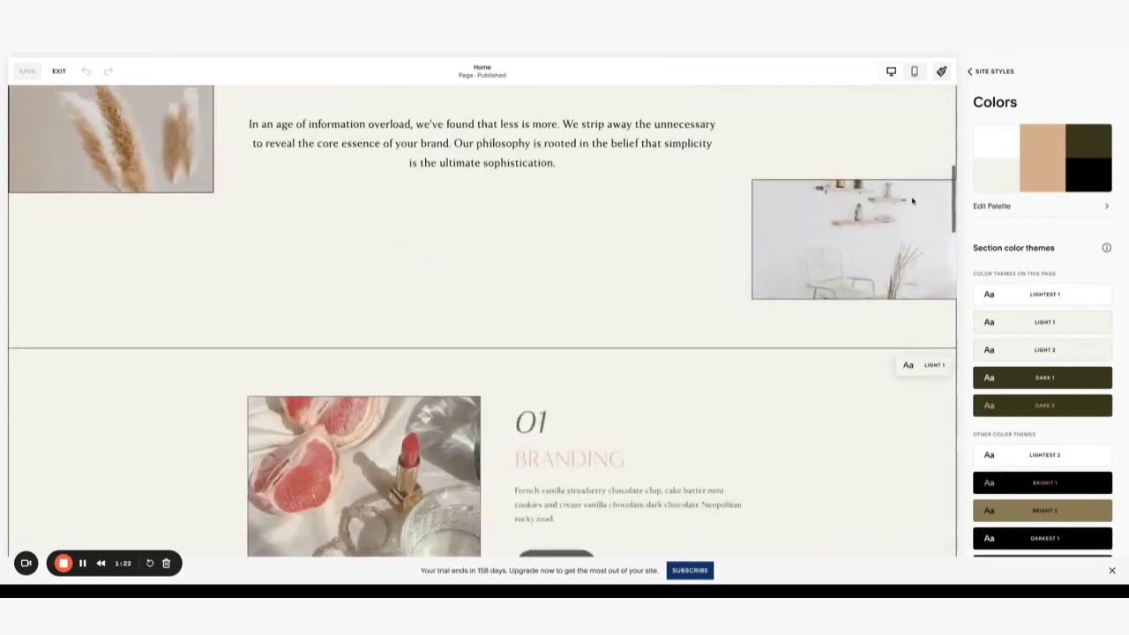
scroll(916, 195, "up", 2)
scroll(916, 195, "up", 1)
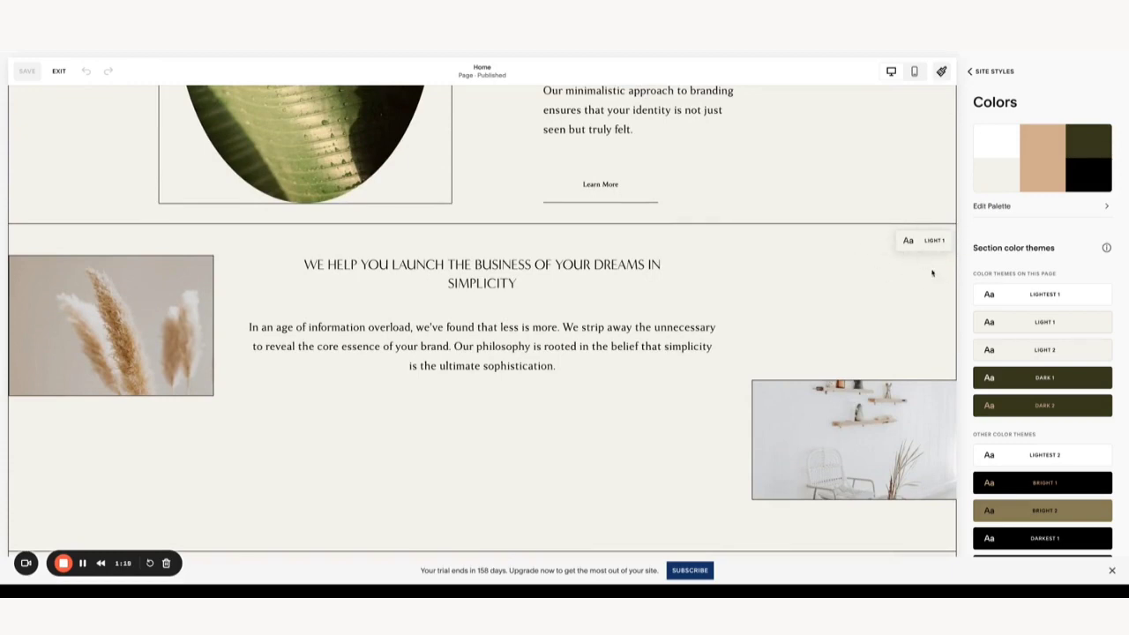
scroll(908, 262, "up", 5)
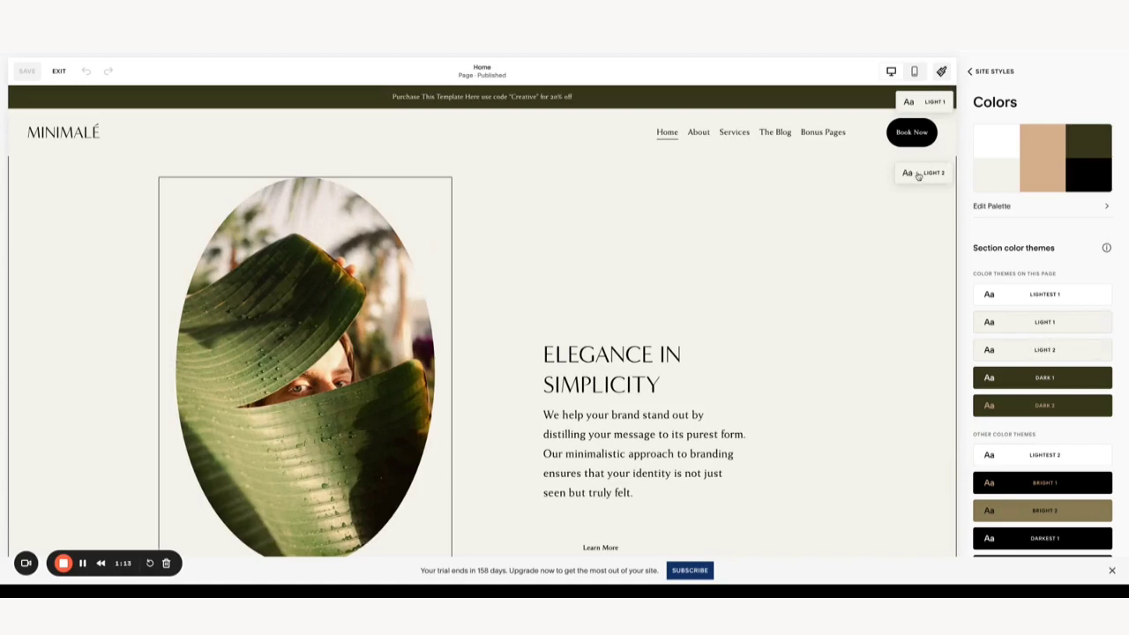
- In the LIGHT 1 theme, set Announcement Bar Background to black, hex #000000
left_click(1037, 356)
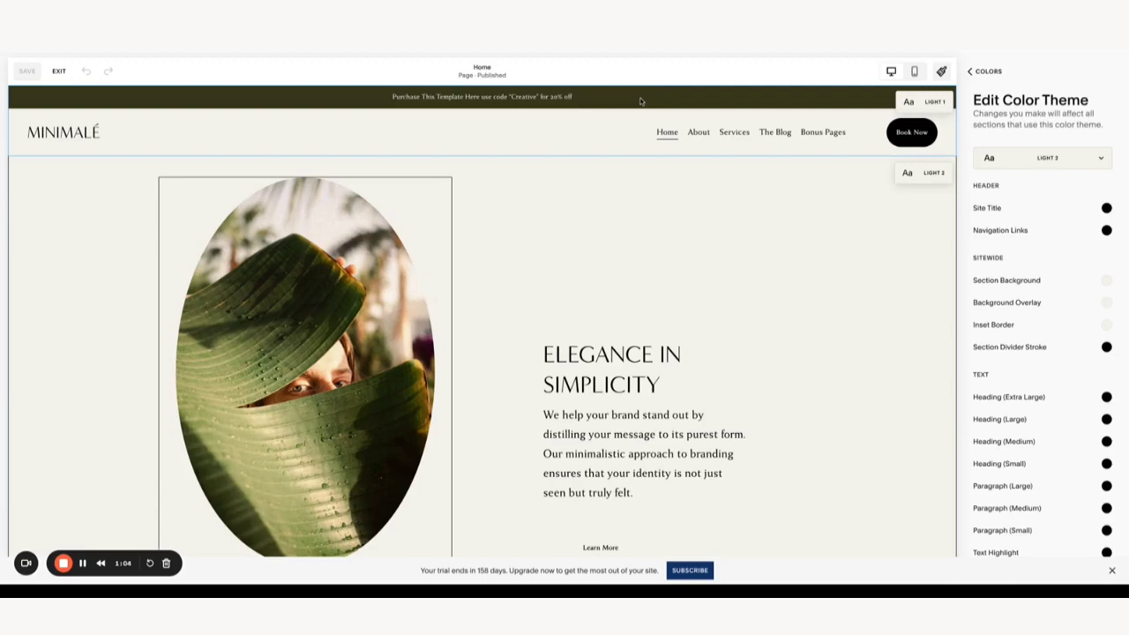
left_click(594, 101)
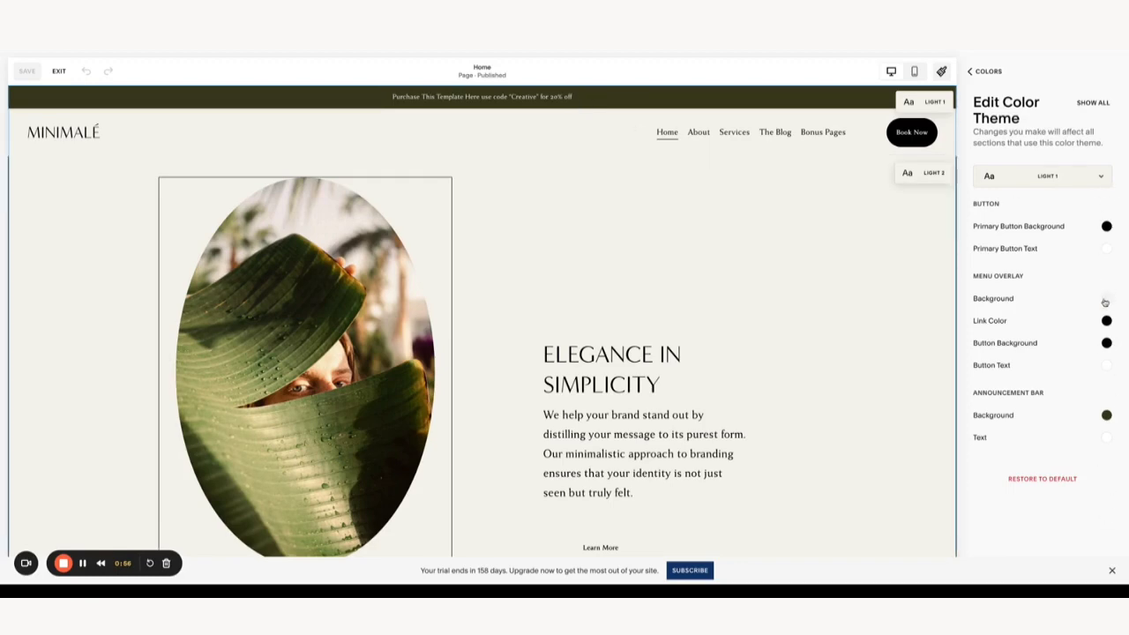
left_click(1107, 414)
left_click(1104, 395)
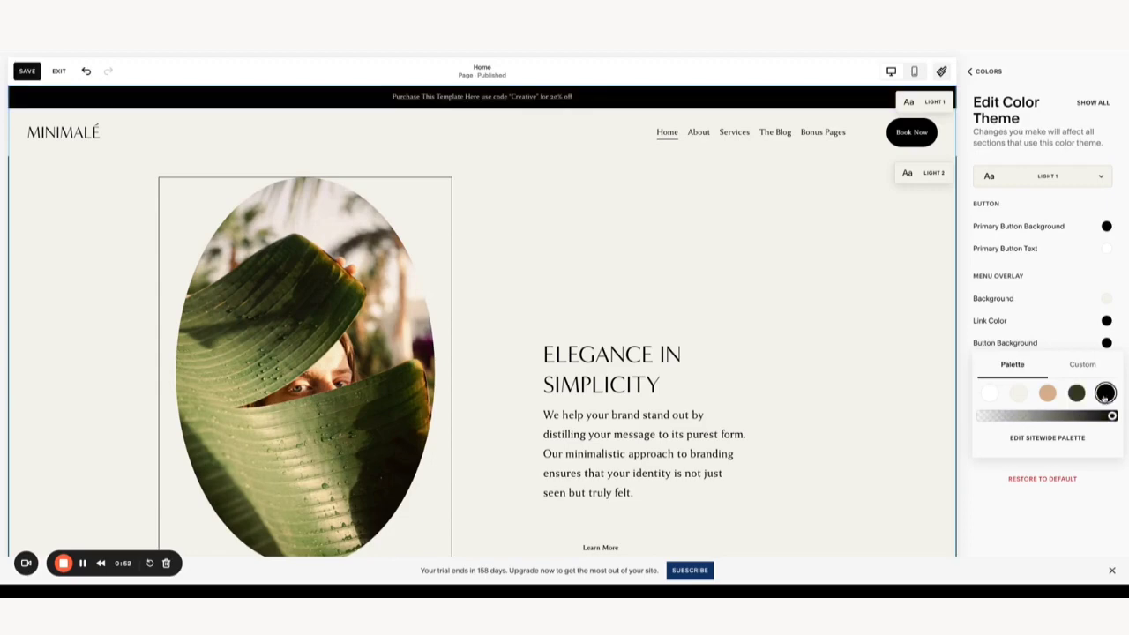
left_click(1050, 396)
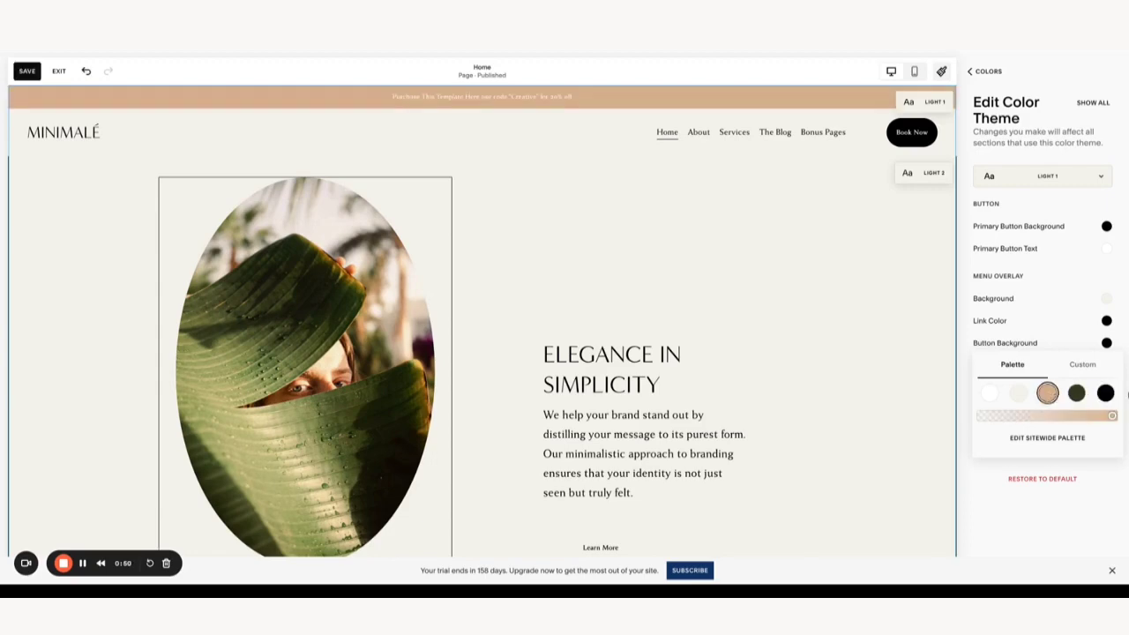
left_click(1106, 393)
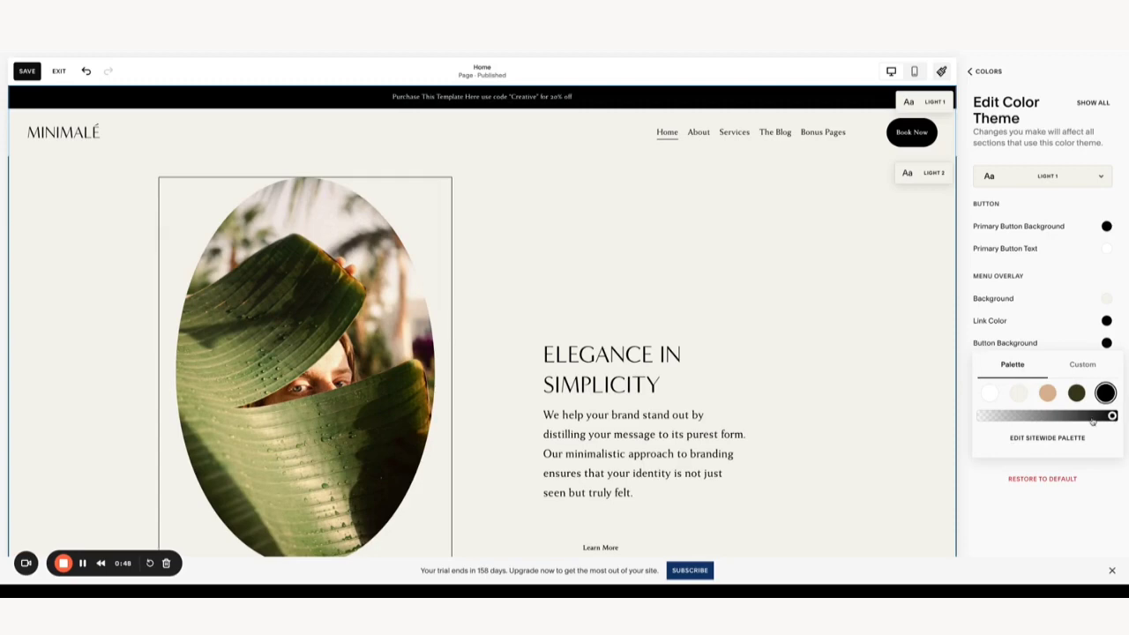
left_click(1084, 366)
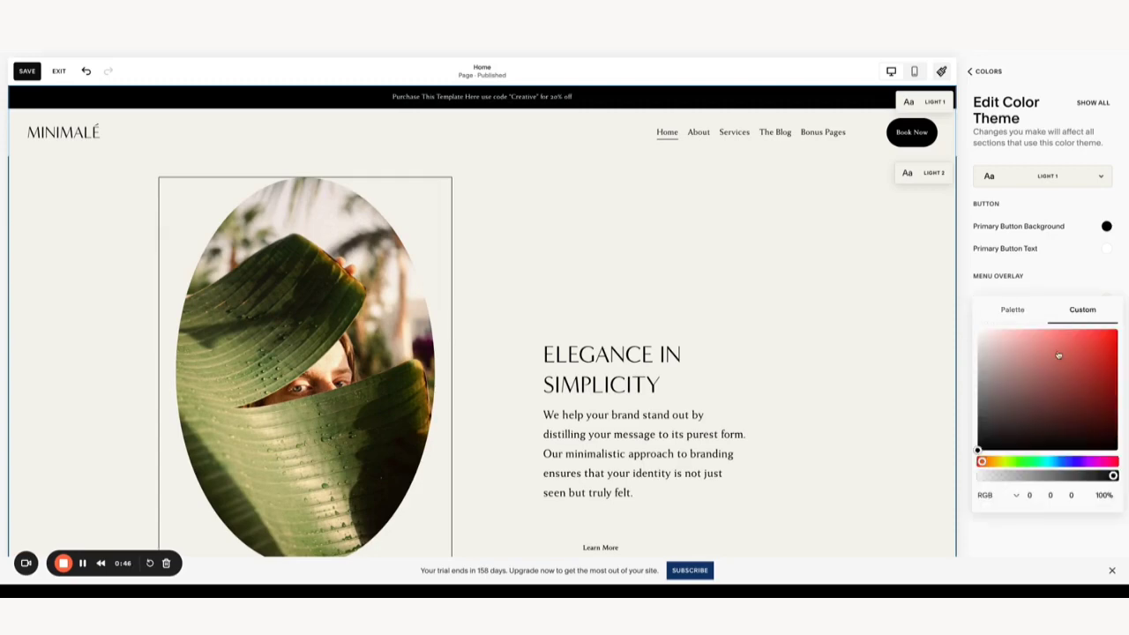
left_click(1015, 496)
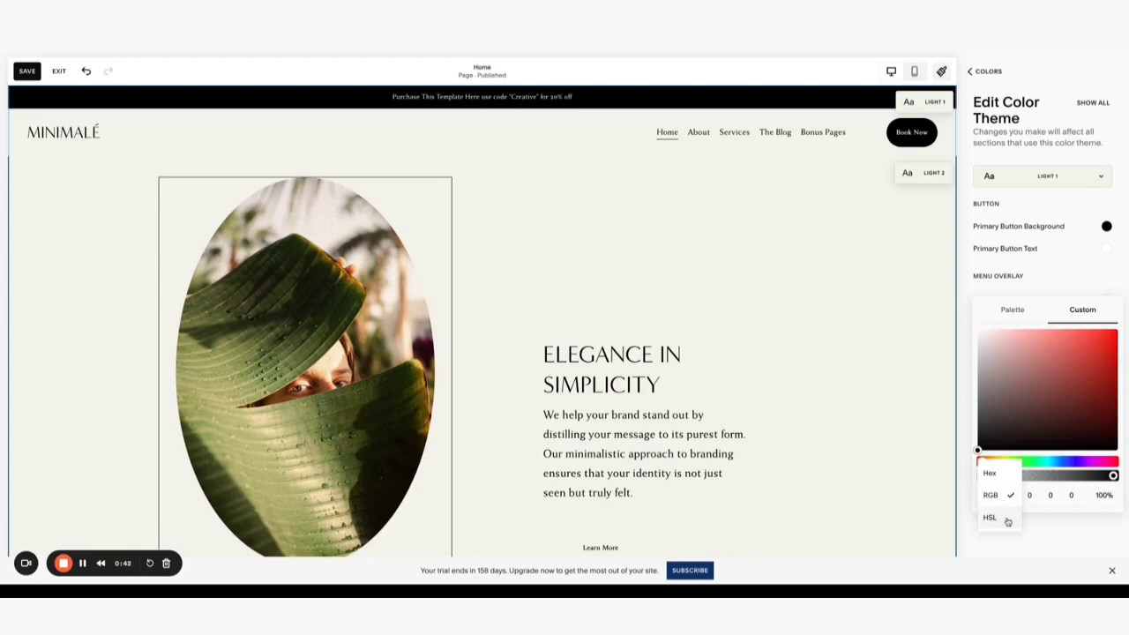
left_click(990, 473)
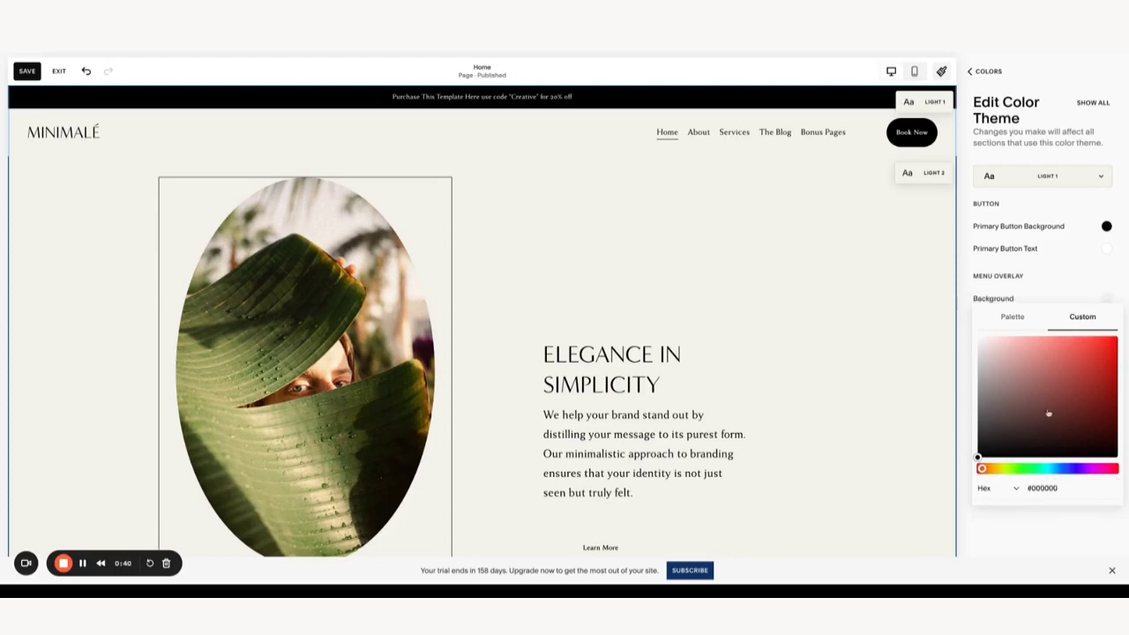
left_click(1041, 280)
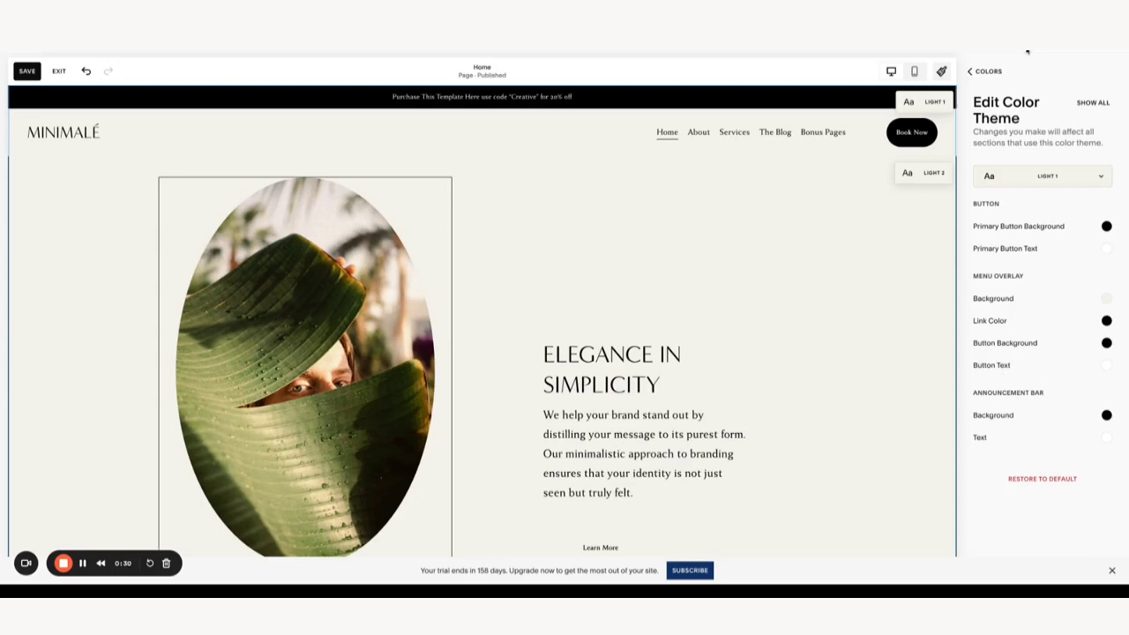
- Back out of Colors, close Site Styles, and save the site with the black announcement bar
left_click(977, 73)
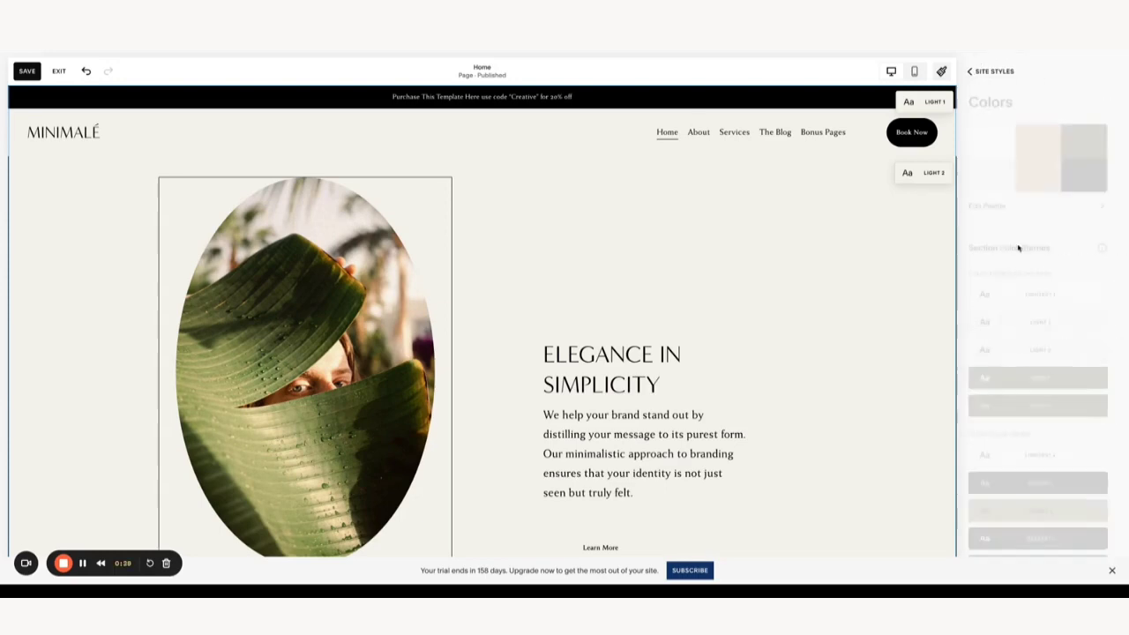
left_click(969, 71)
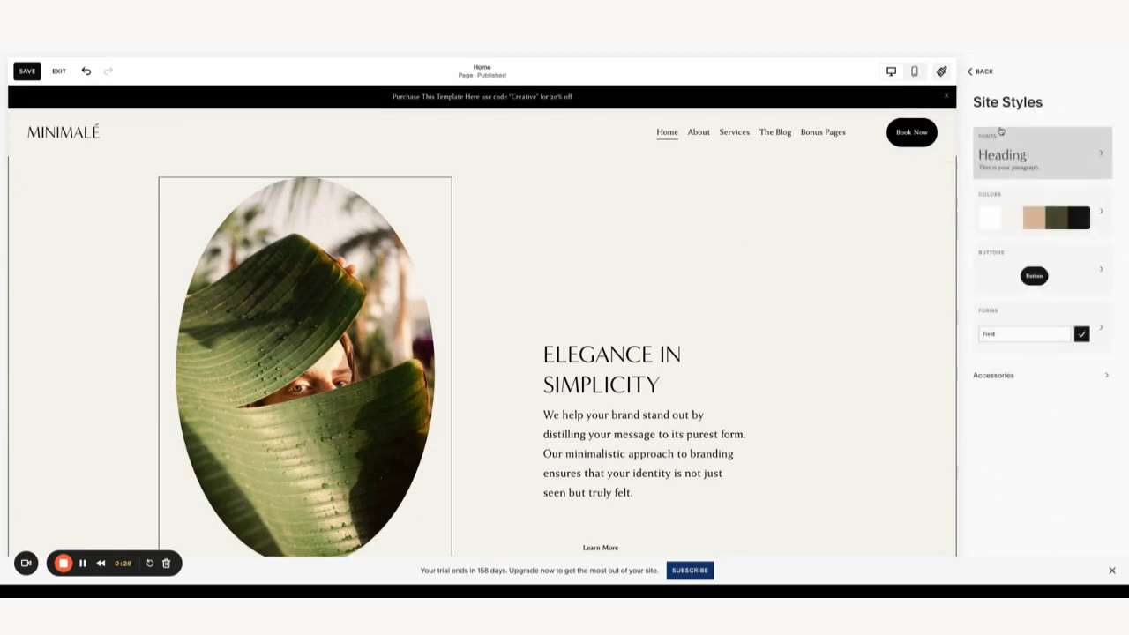
left_click(977, 71)
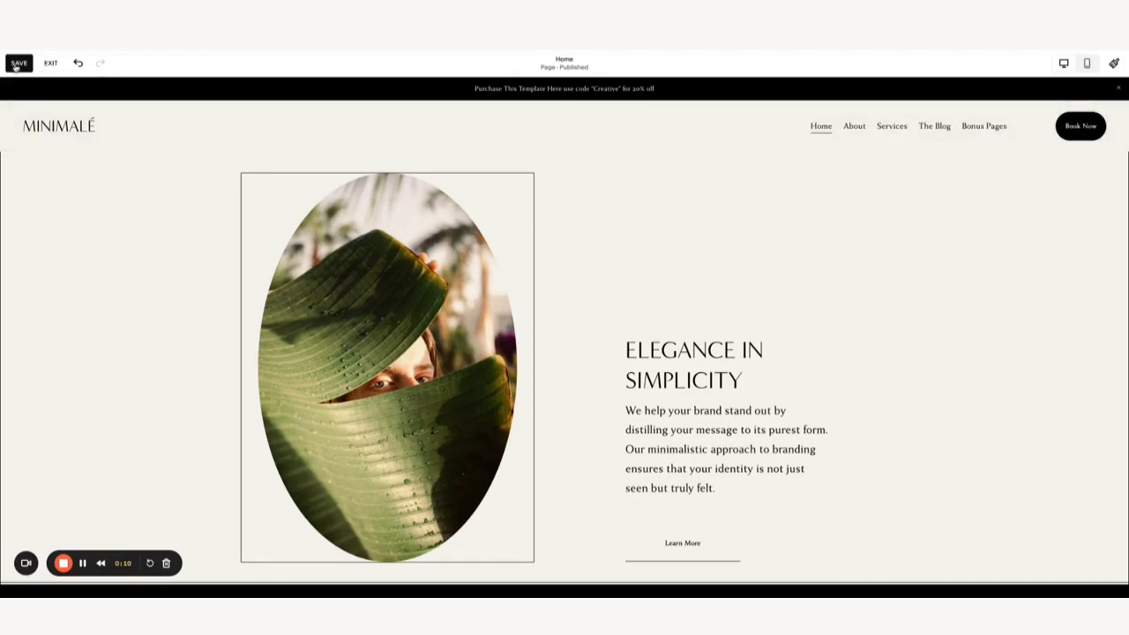
left_click(18, 68)
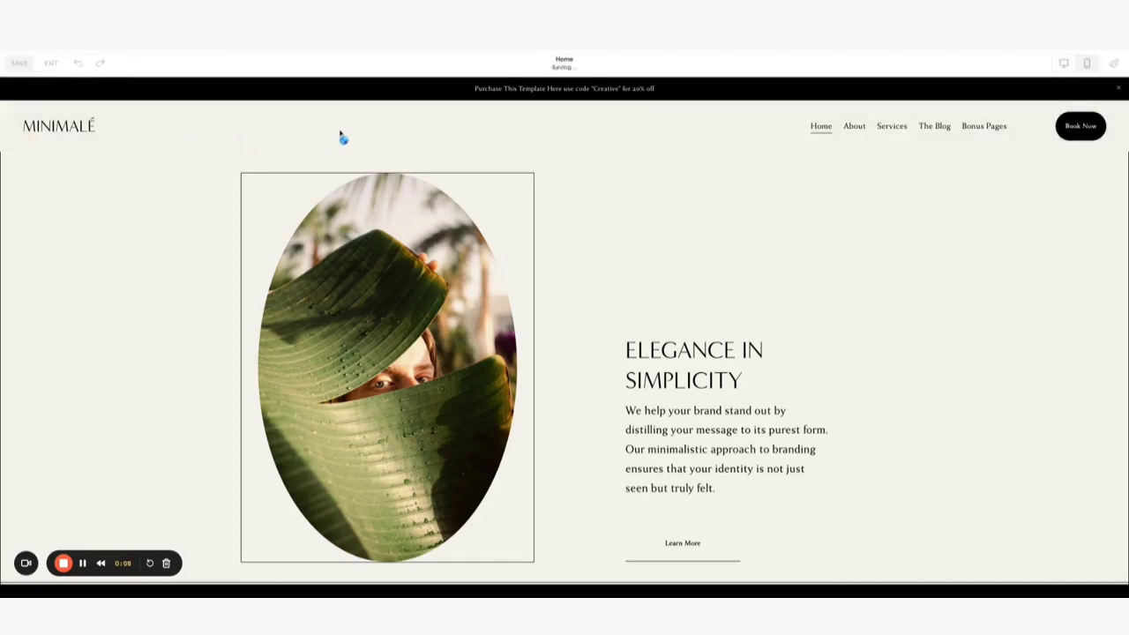